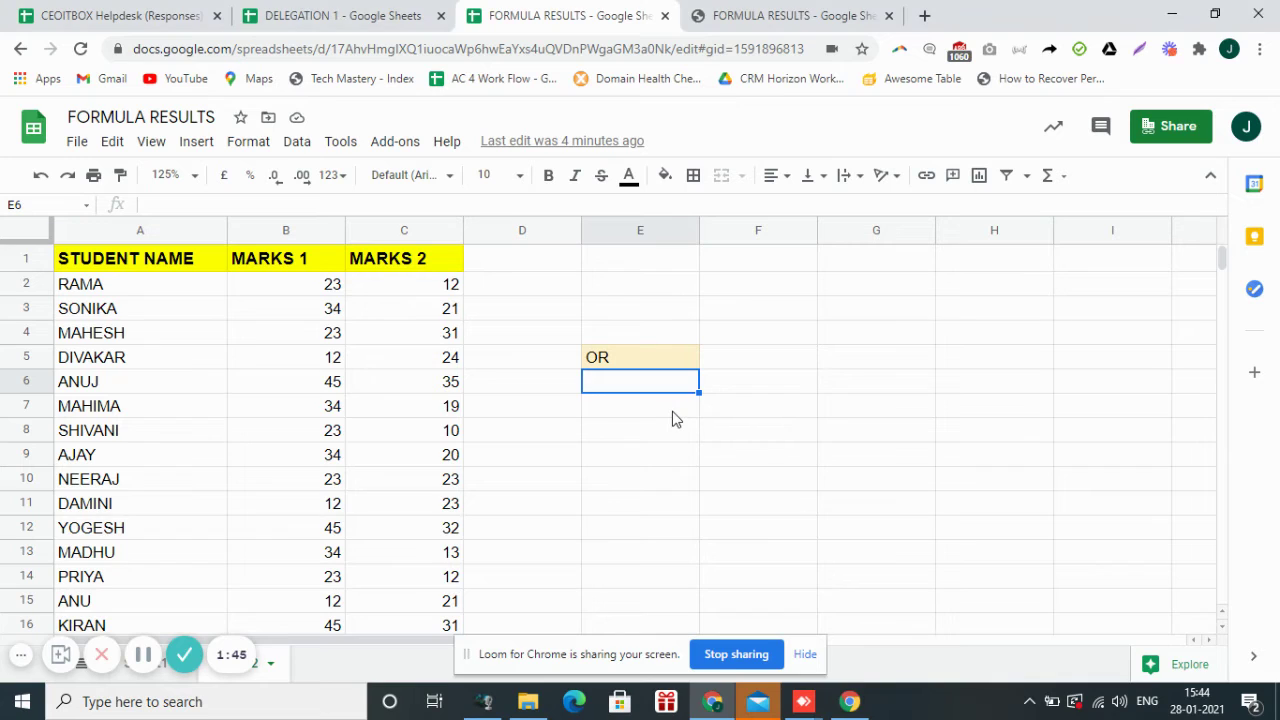
- Enter the formula =OR(B2=23,C2=12) in cell E7 to test Rama's two marks
left_click(672, 412)
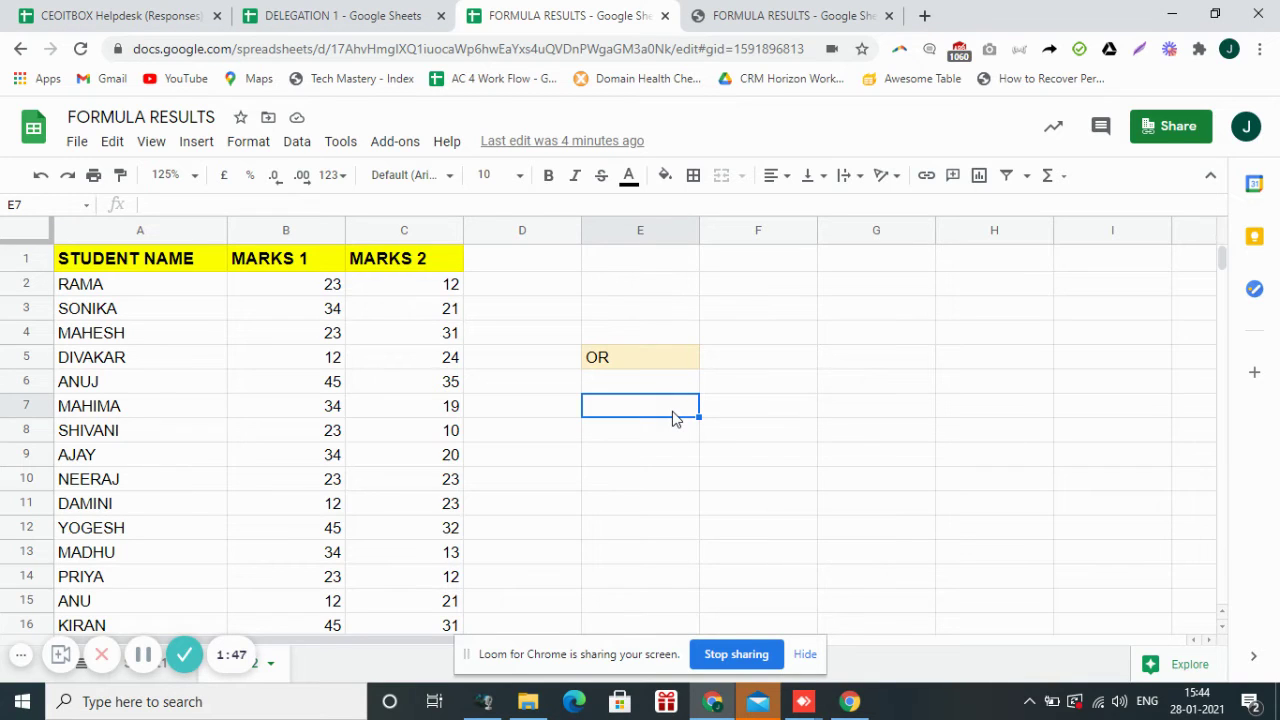
type("=")
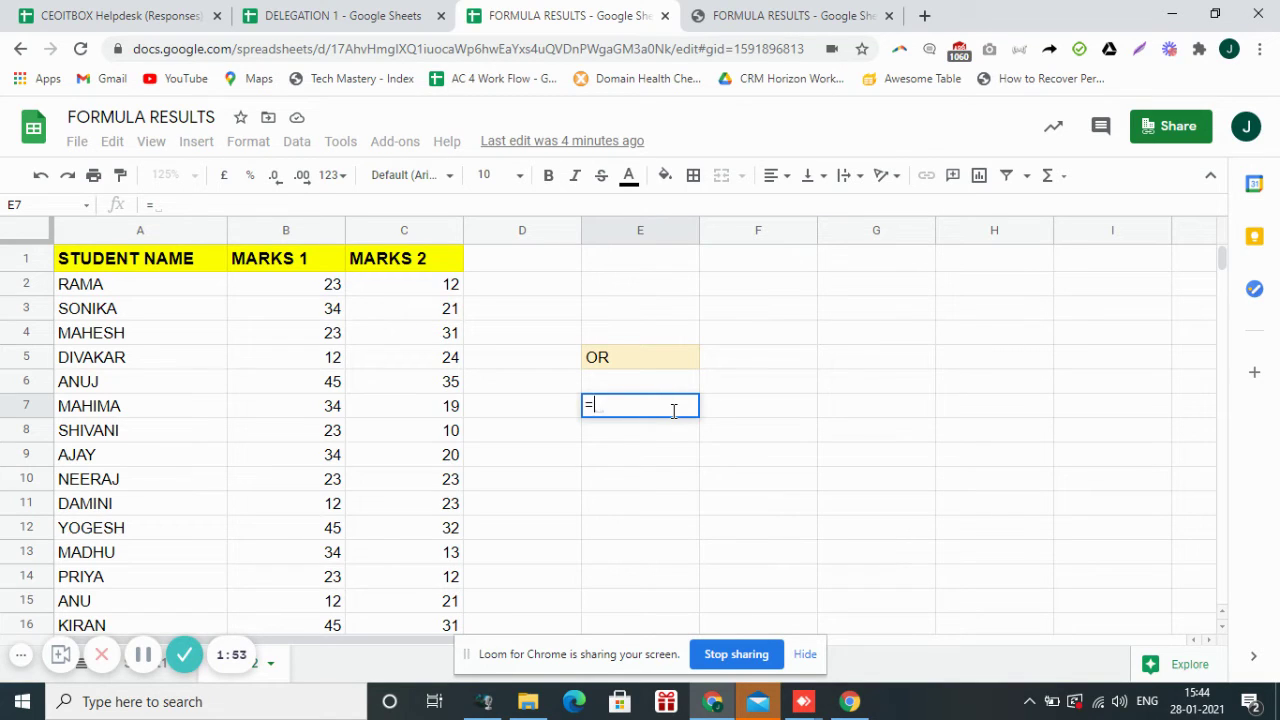
type("O")
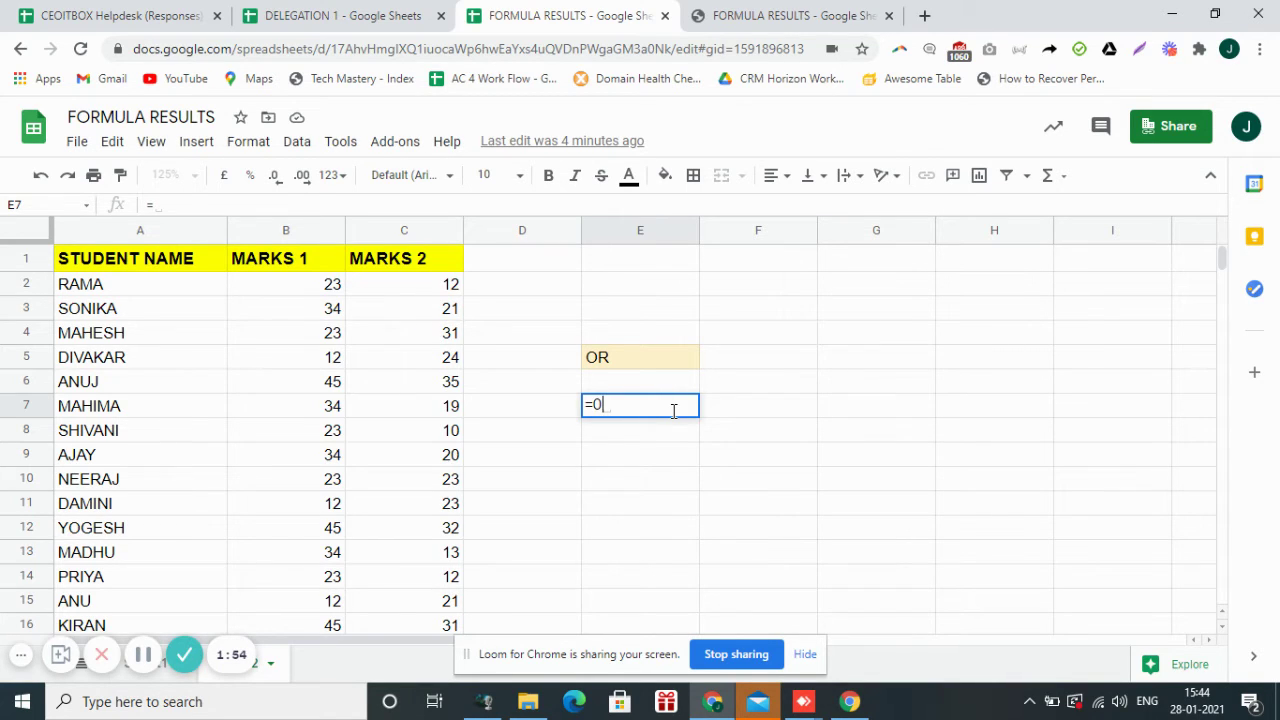
type("R(")
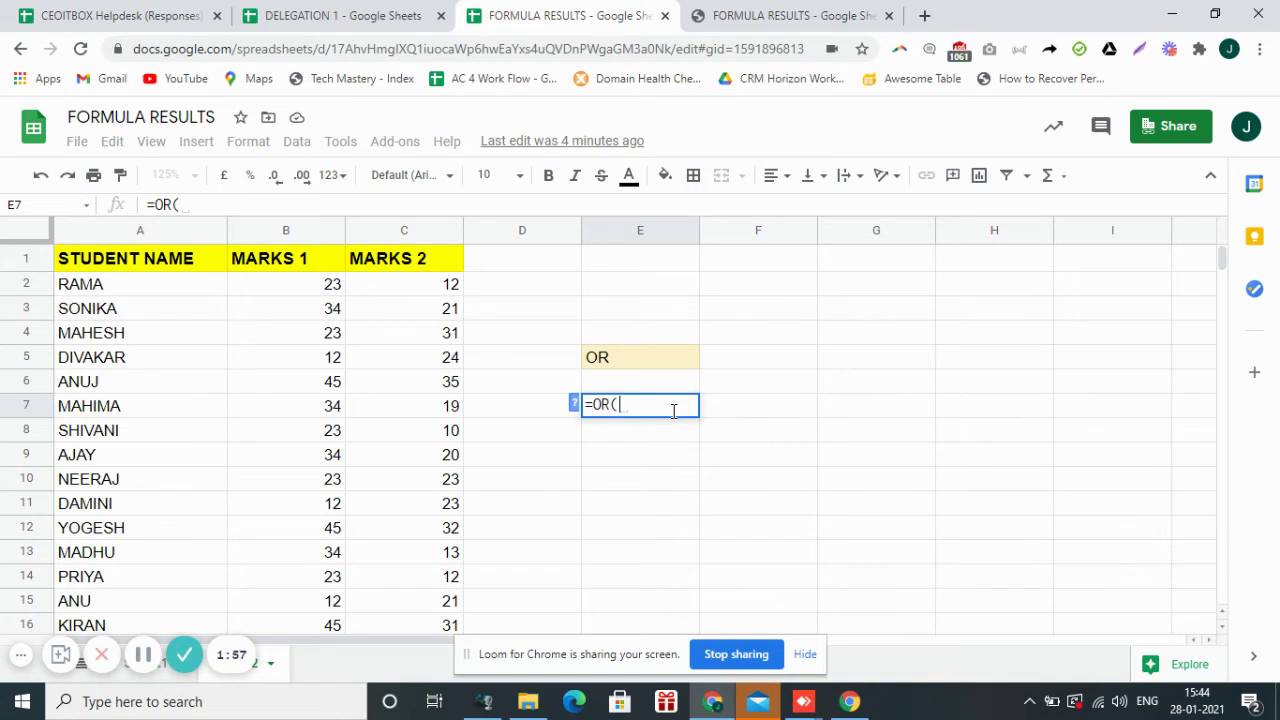
left_click(325, 290)
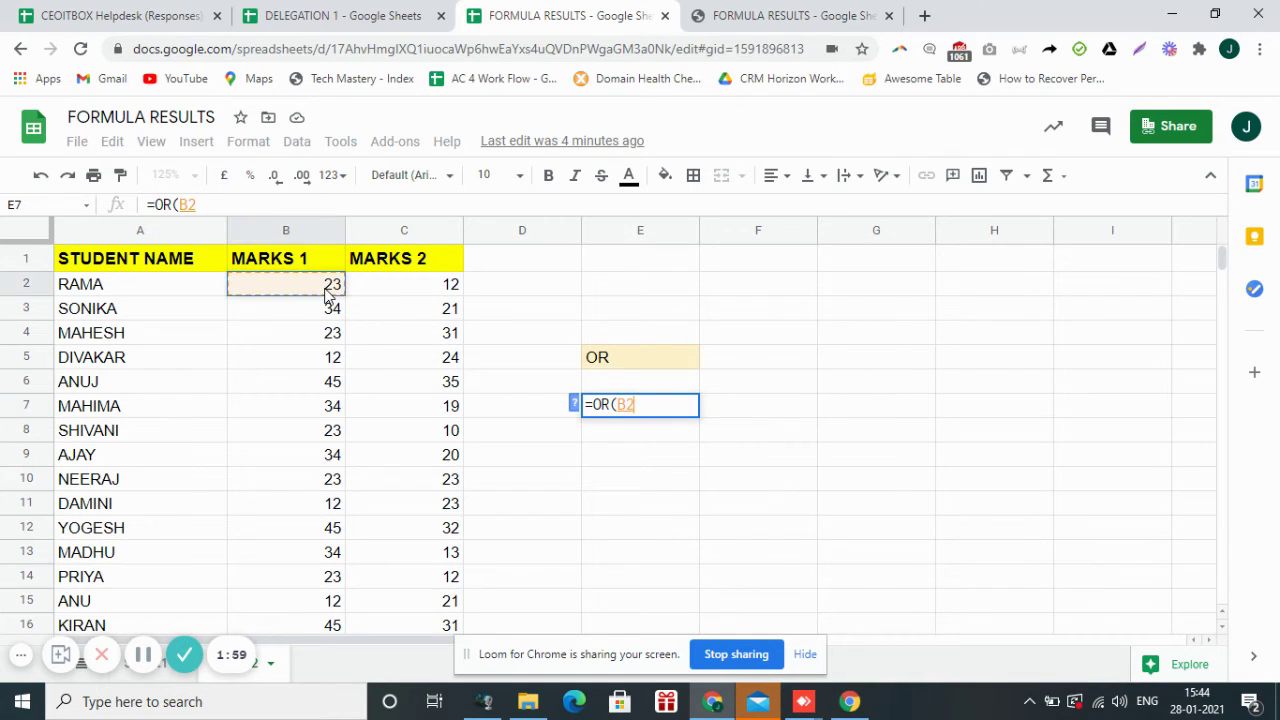
type("=")
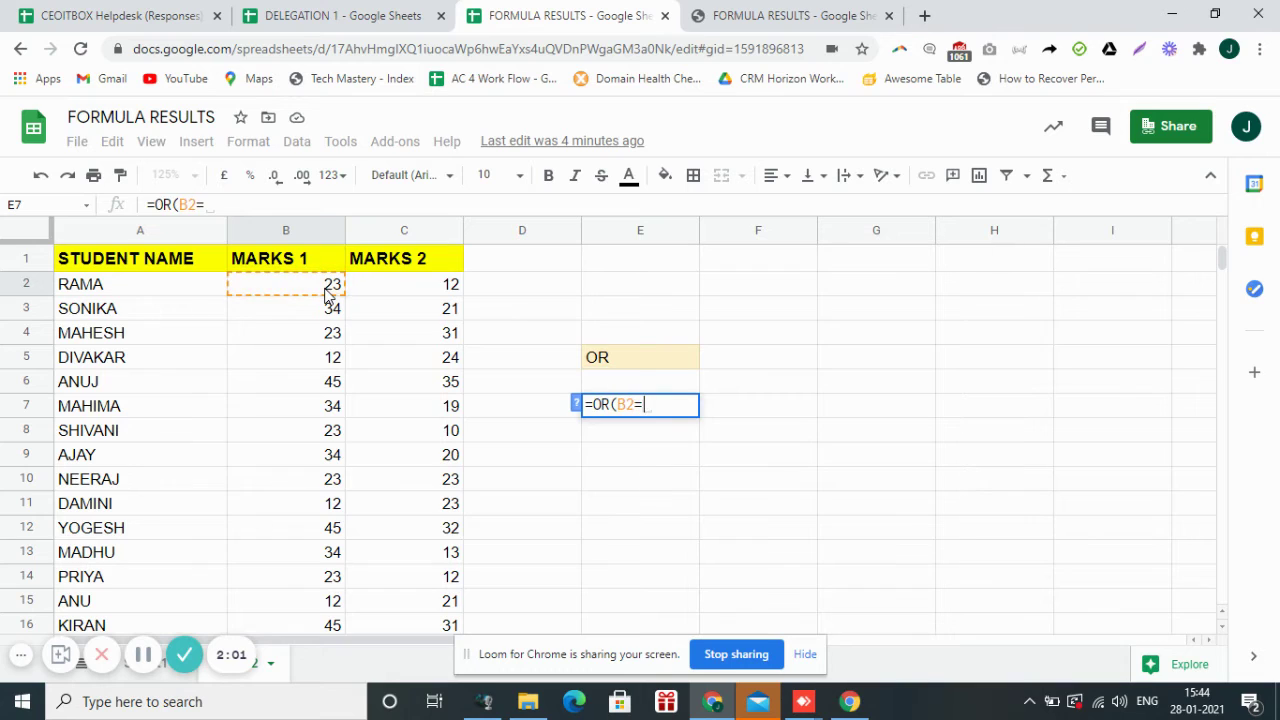
type("23,")
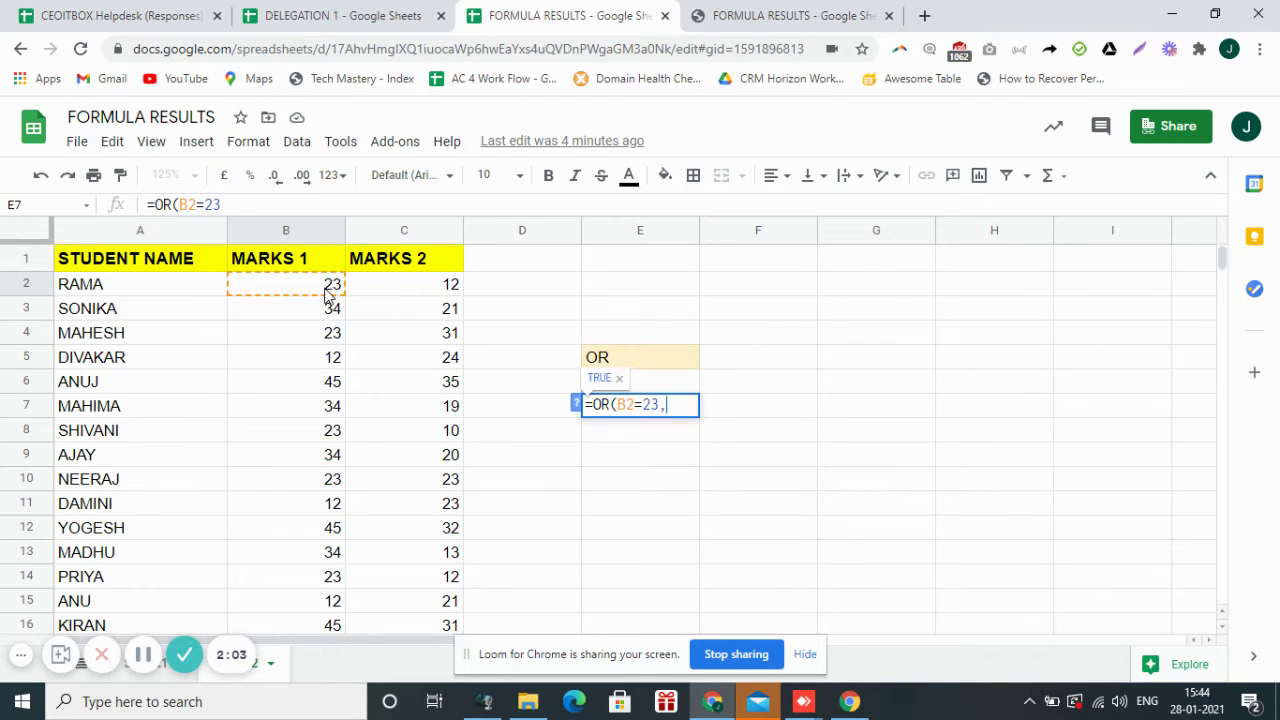
left_click(409, 298)
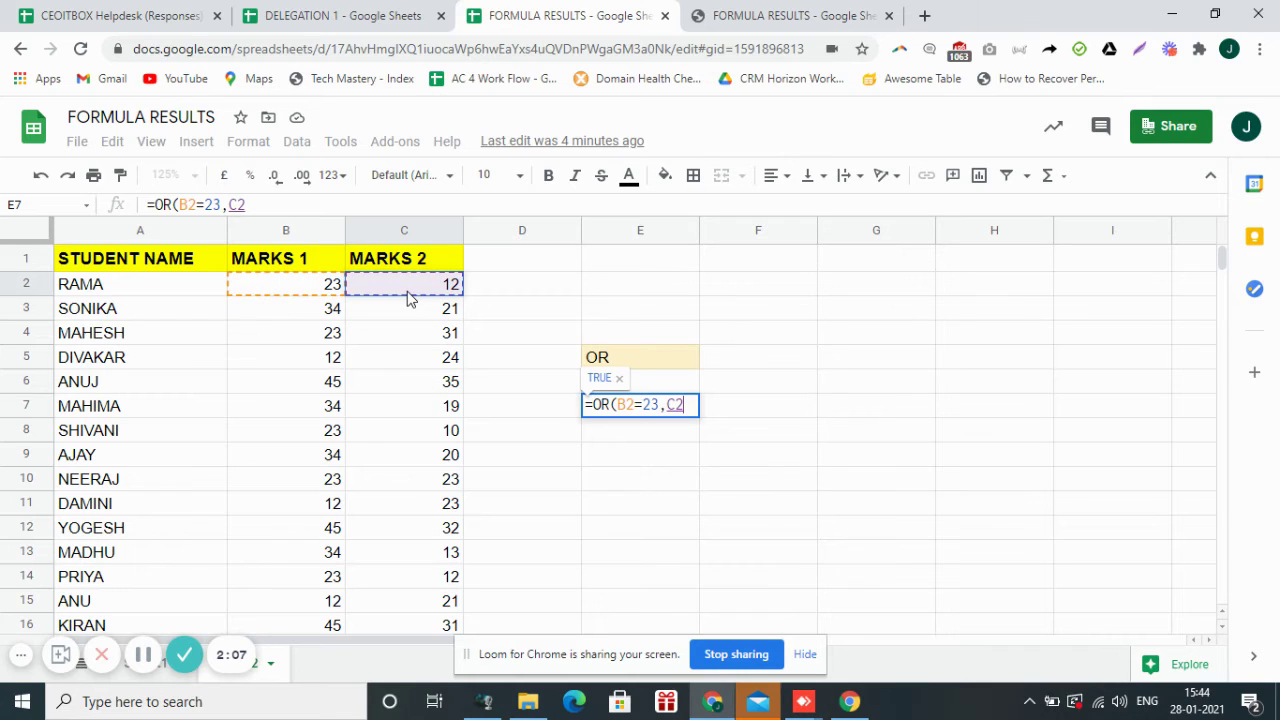
type("=12")
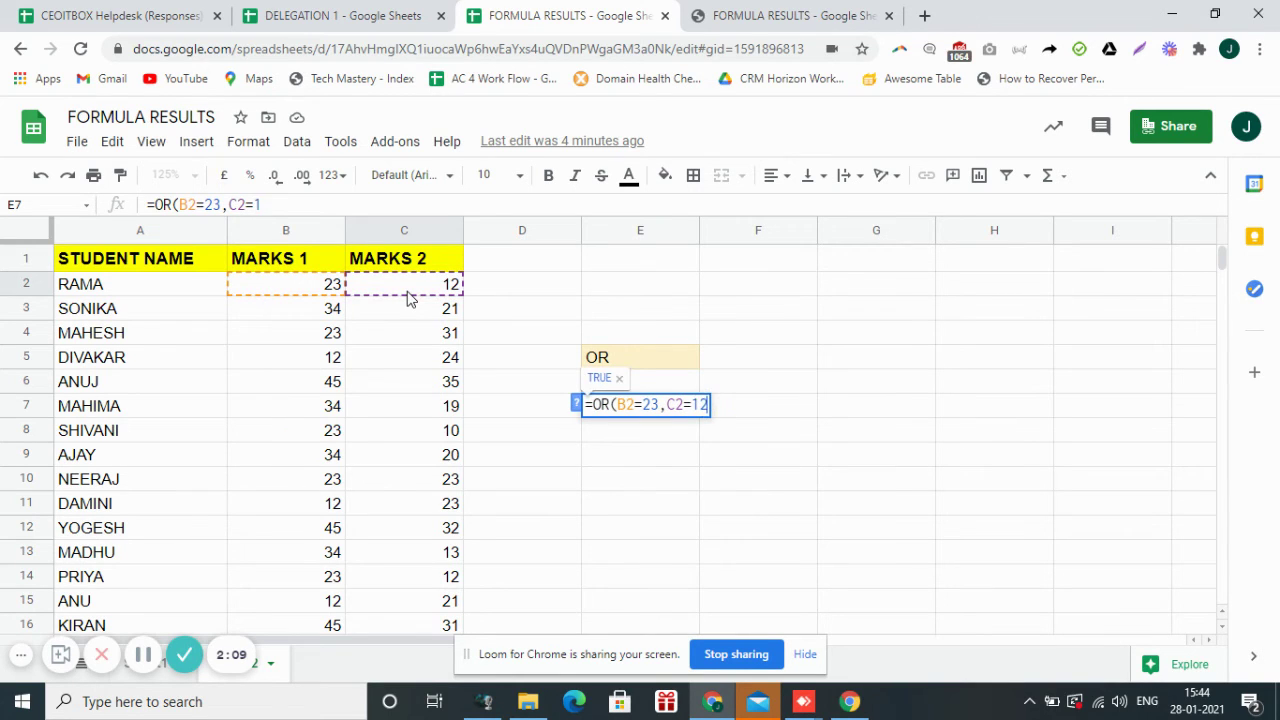
type(")")
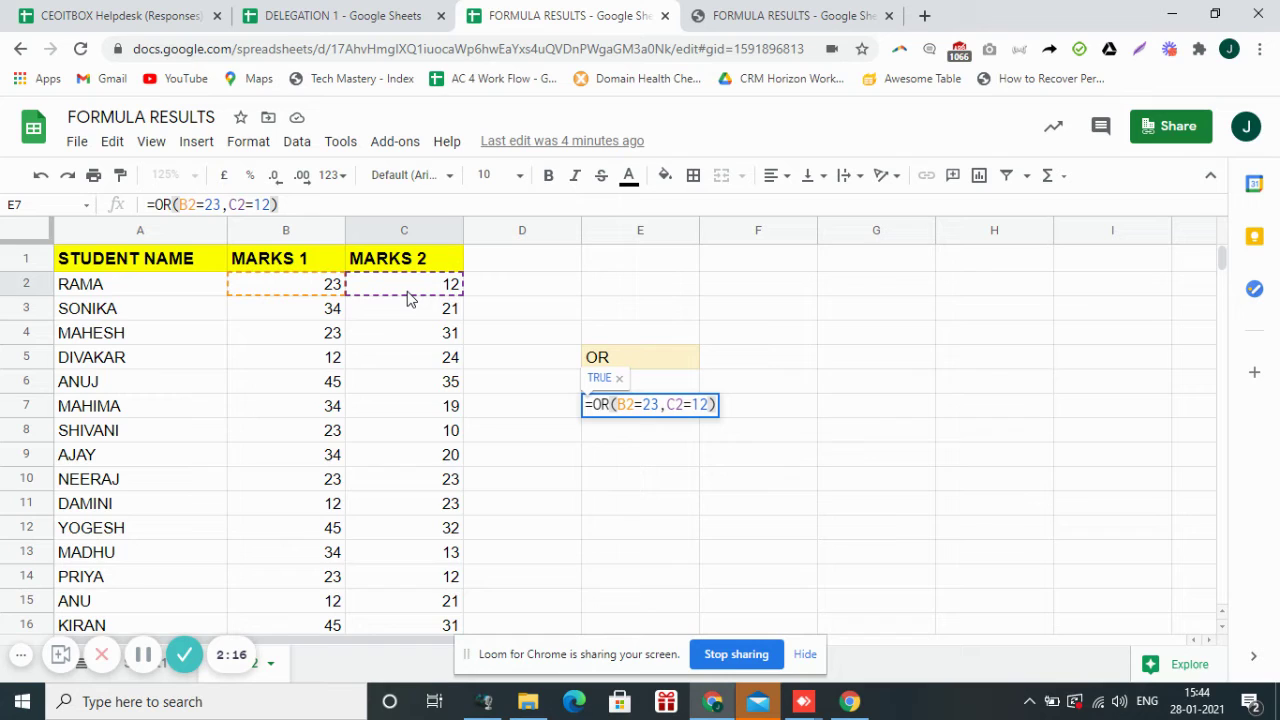
key("Return")
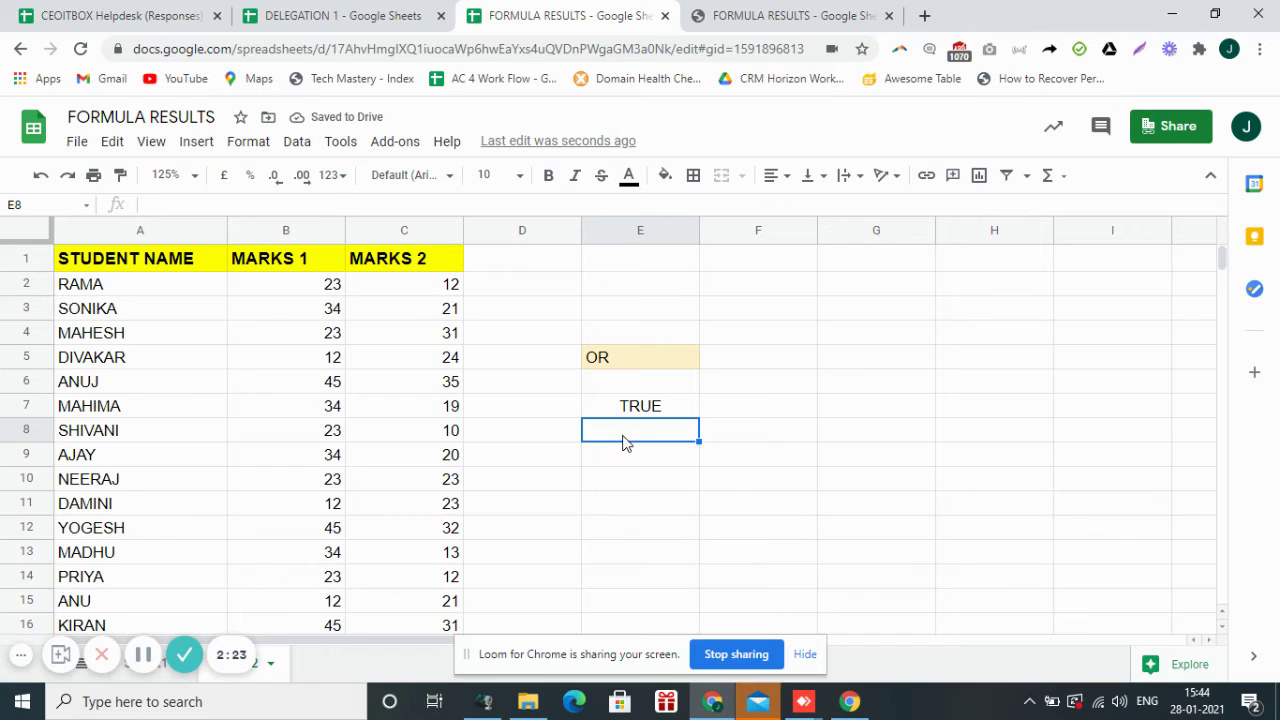
- Enter the formula =OR(B2=23,C2=32) in cell E8, so that only the first condition matches Rama's marks
type("=OR(")
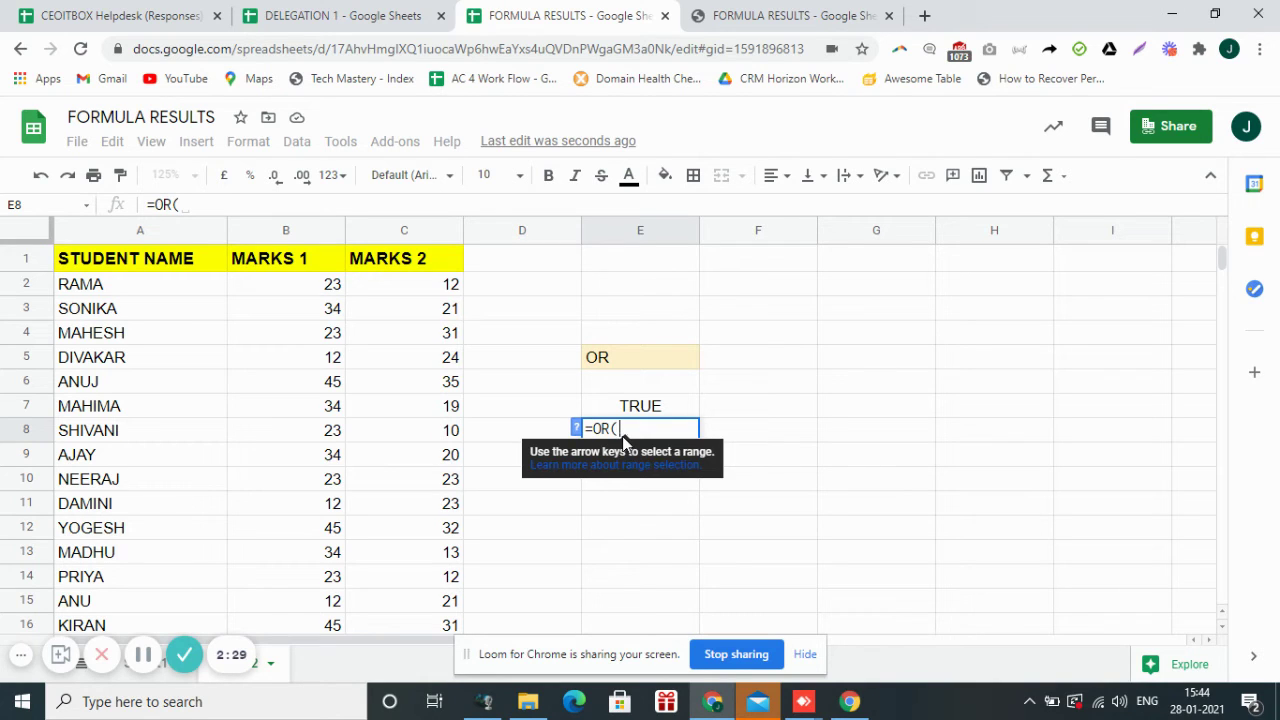
left_click(320, 292)
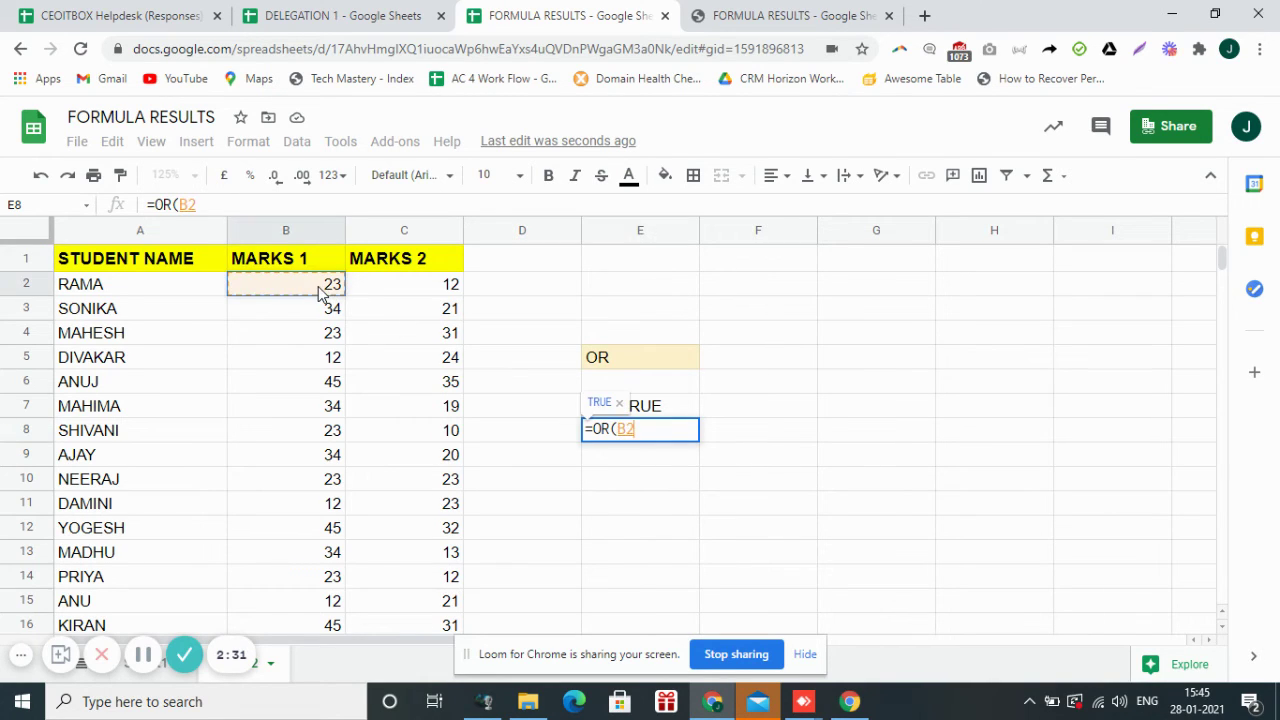
type("=23,")
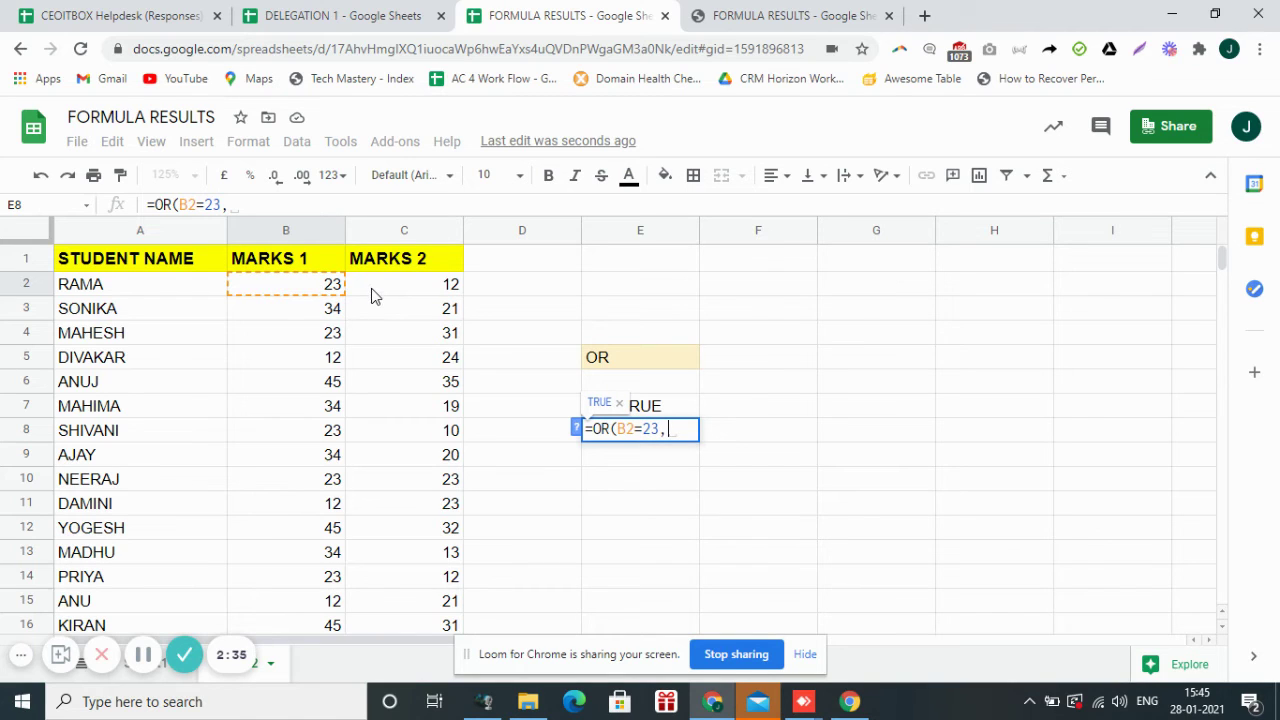
left_click(372, 295)
type("=")
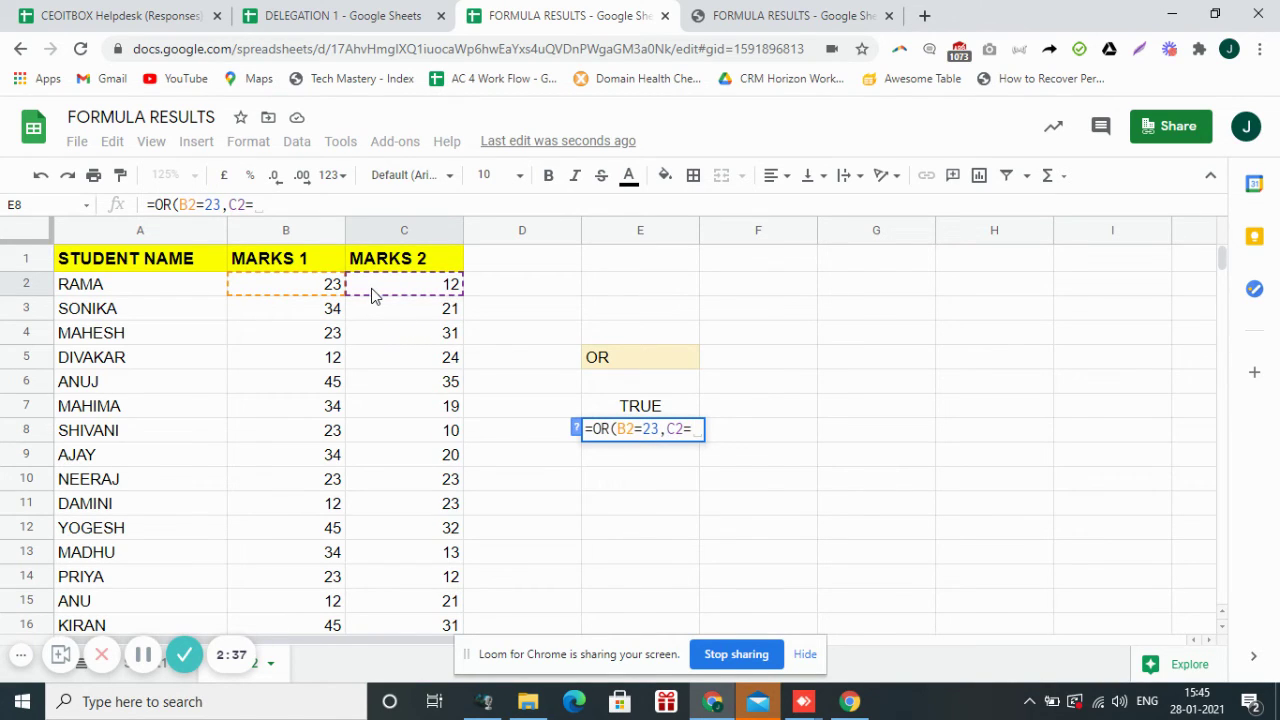
type("32")
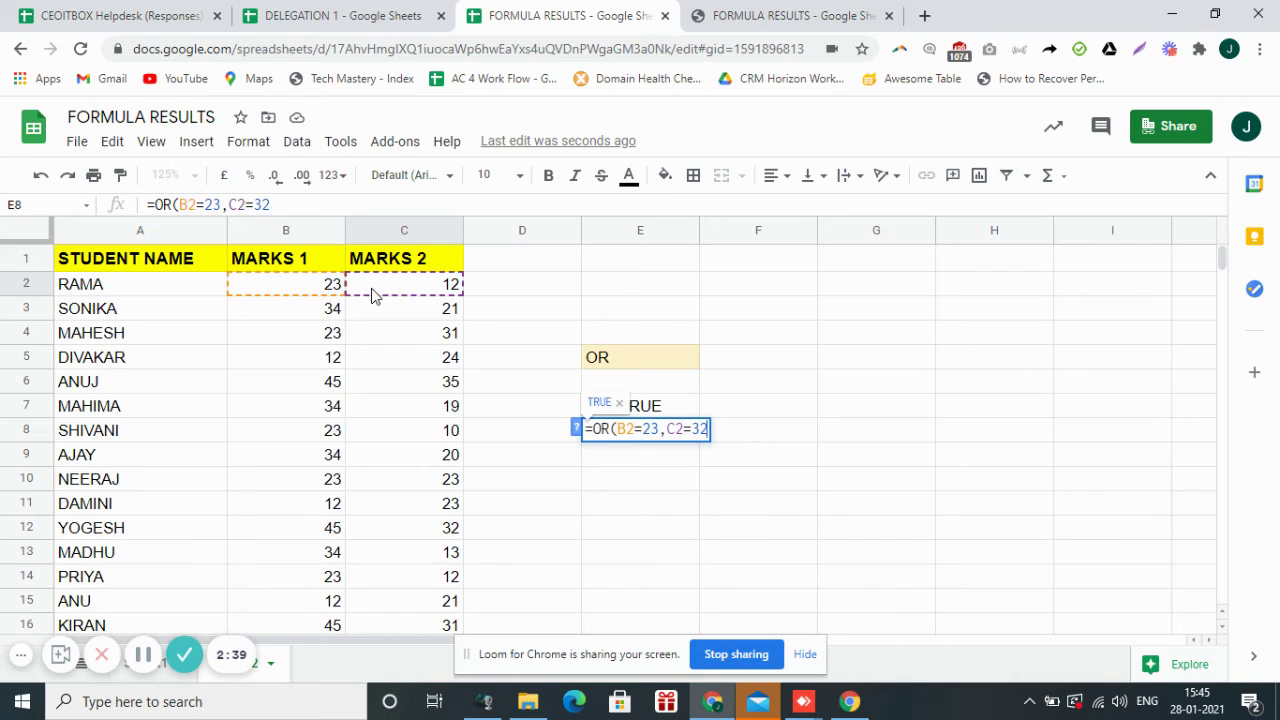
type(")")
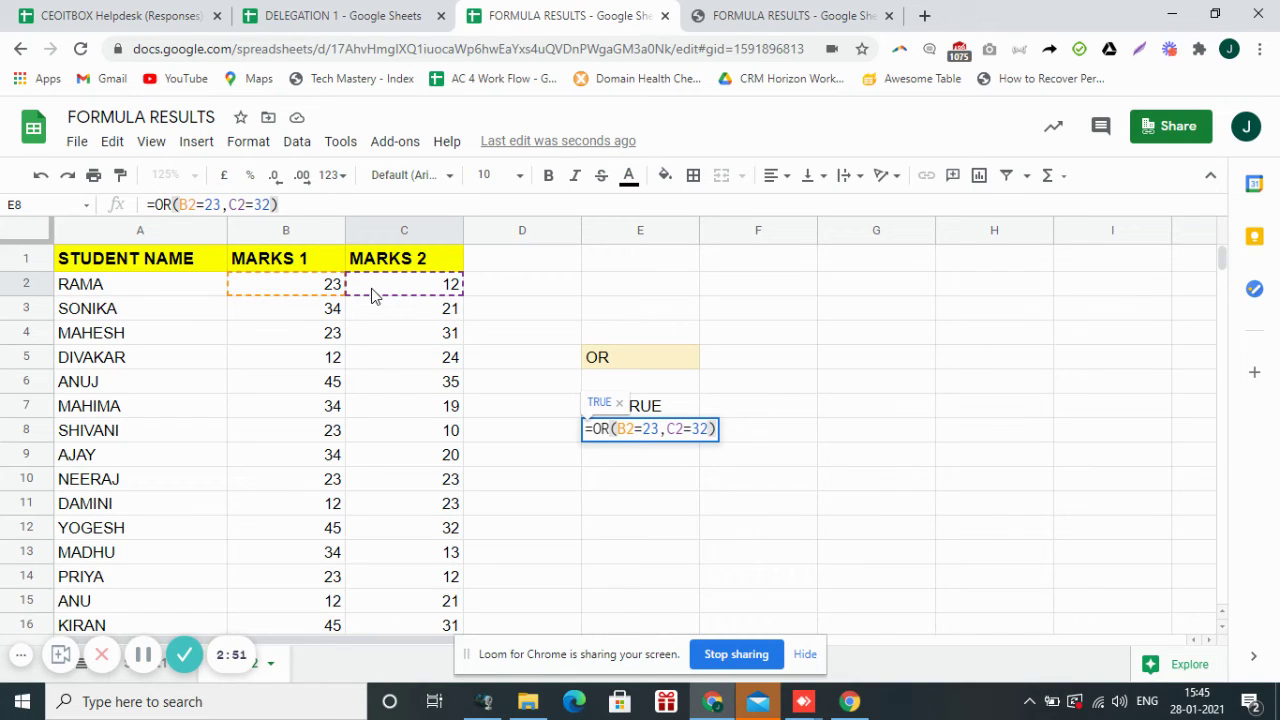
key("Return")
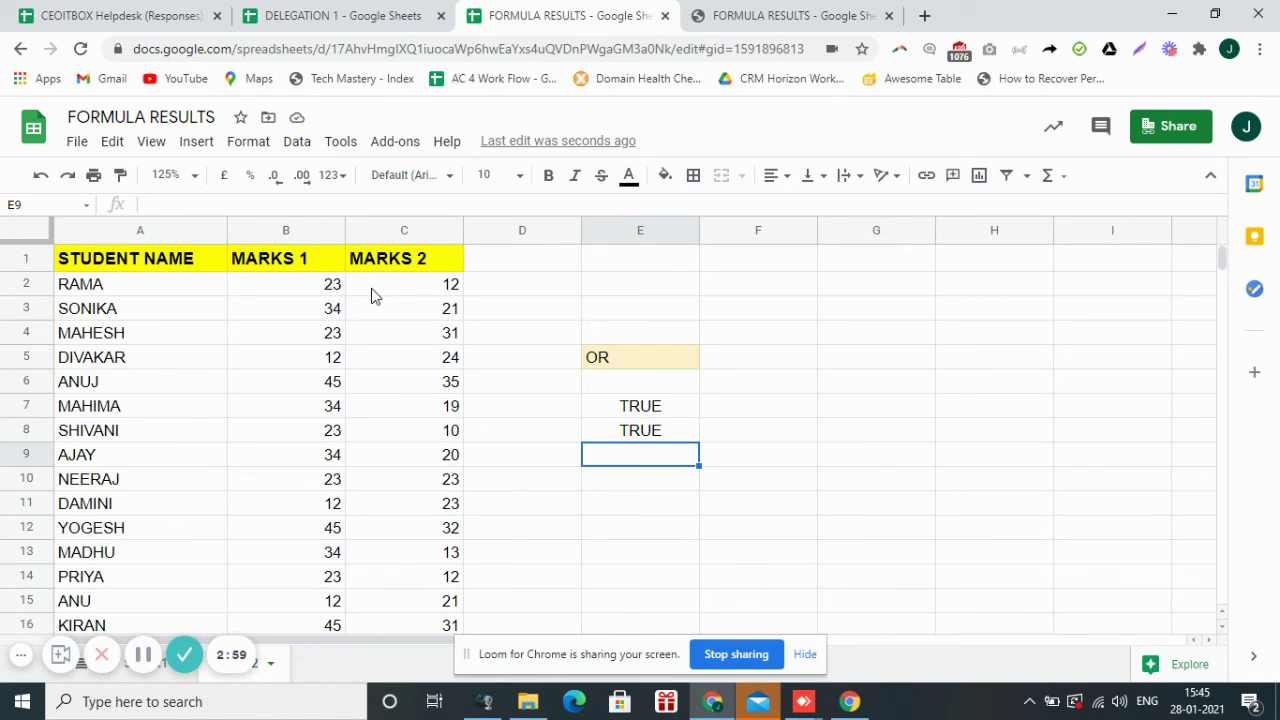
- Enter the formula =OR(B2=10,C2=11) in cell E9, with neither condition matching Rama's marks, and reload the spreadsheet page
type("=")
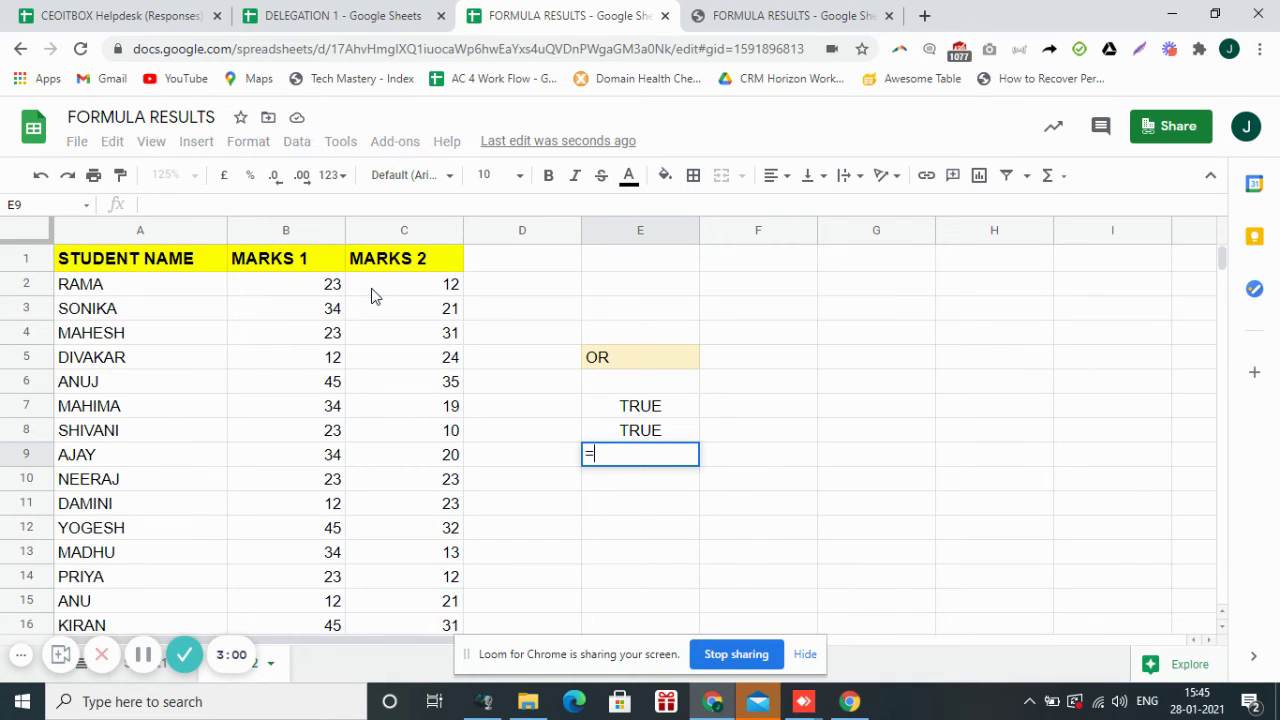
type("OR(")
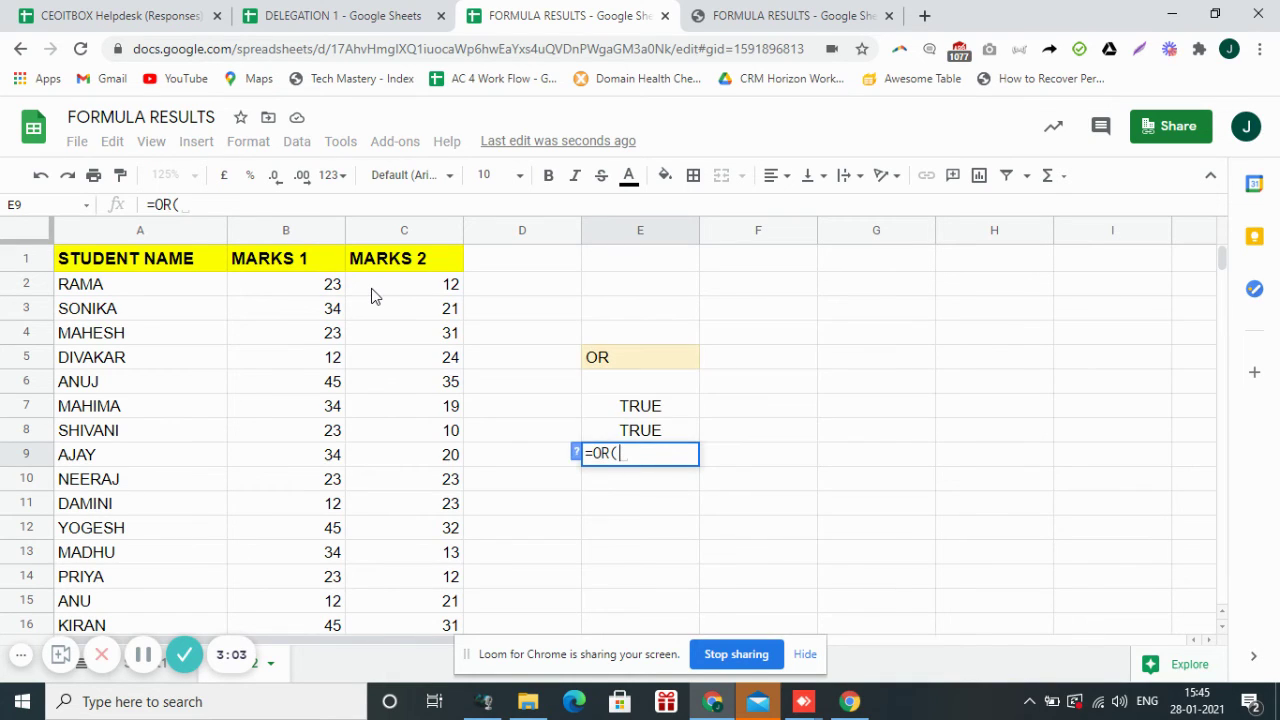
left_click(331, 289)
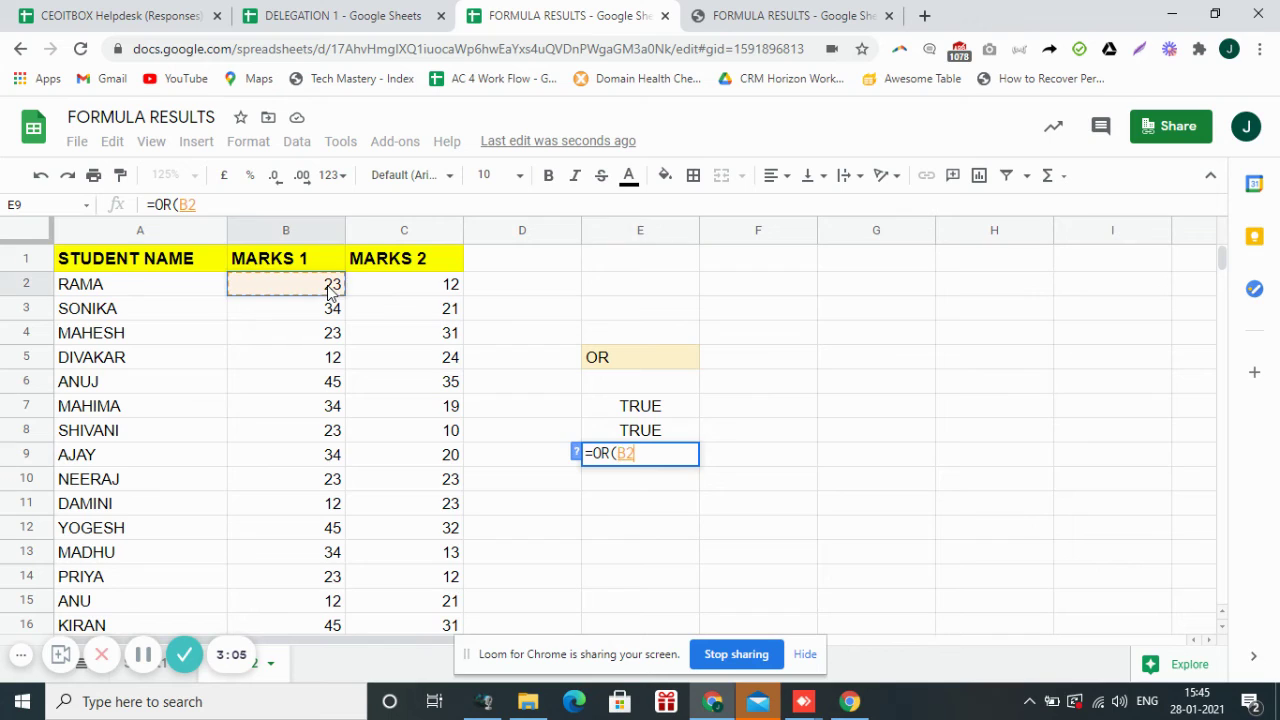
type("=")
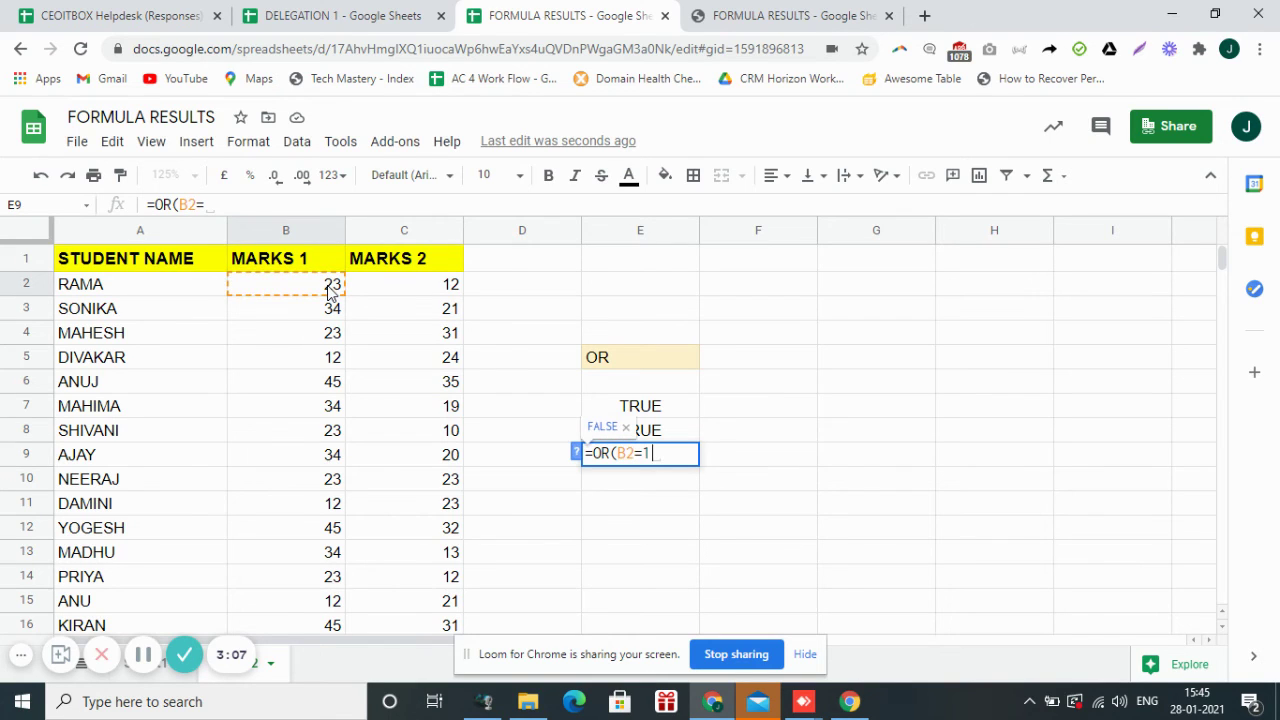
type("10,")
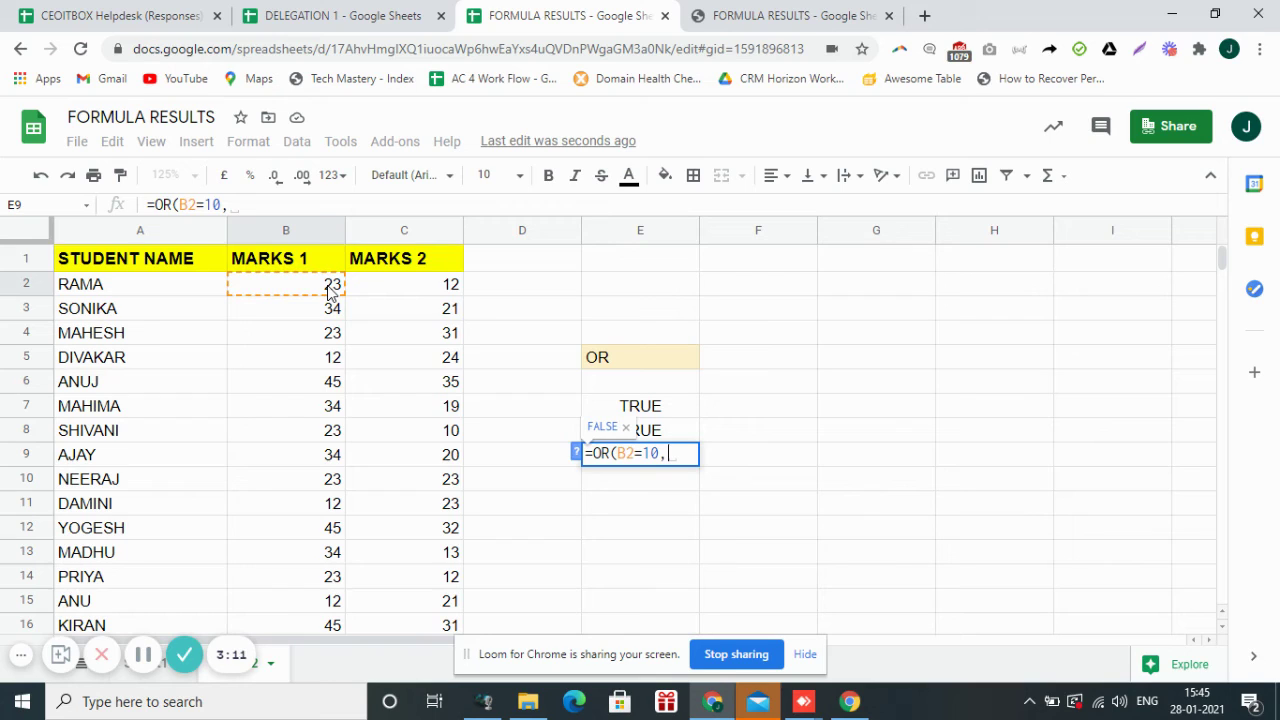
left_click(420, 288)
type("=")
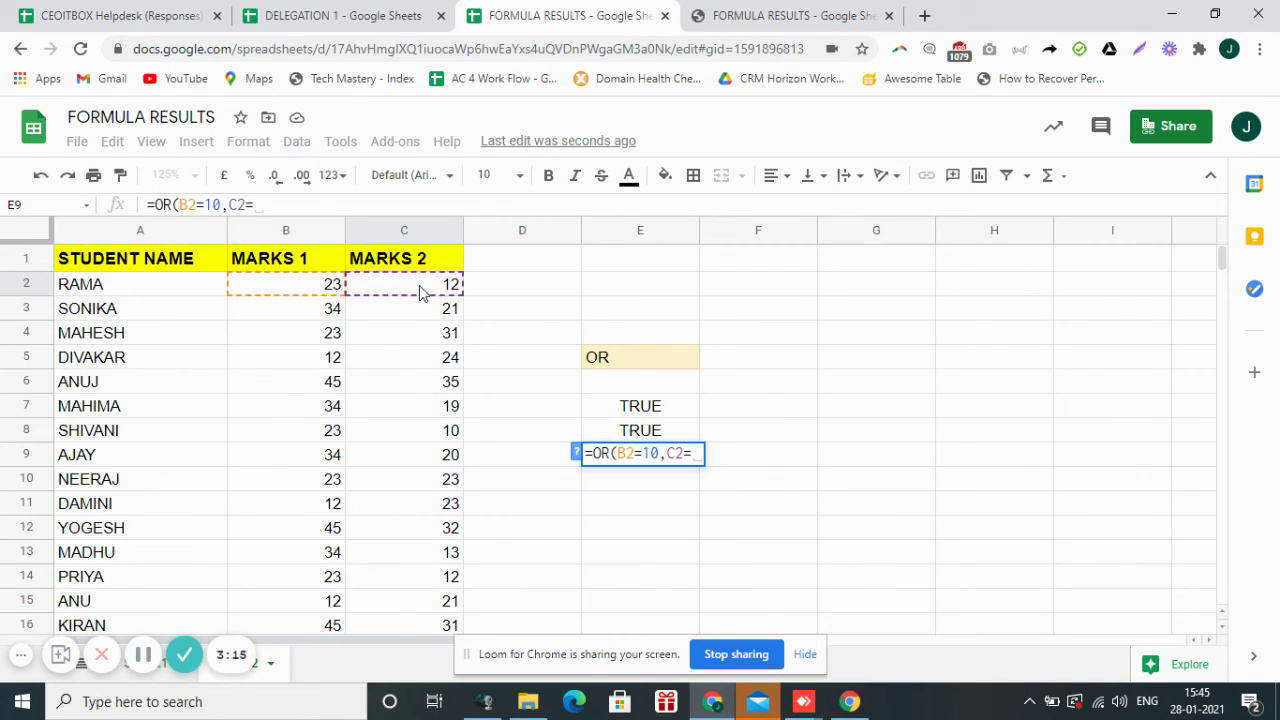
type("11")
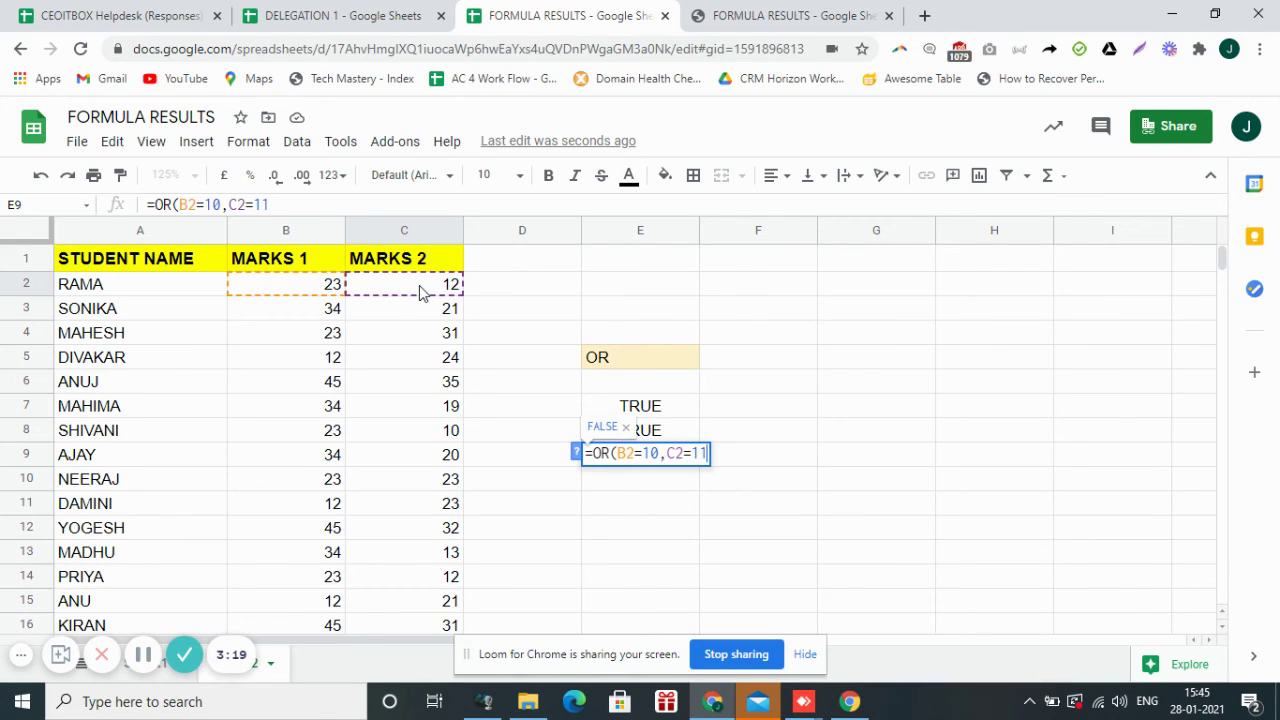
type(")")
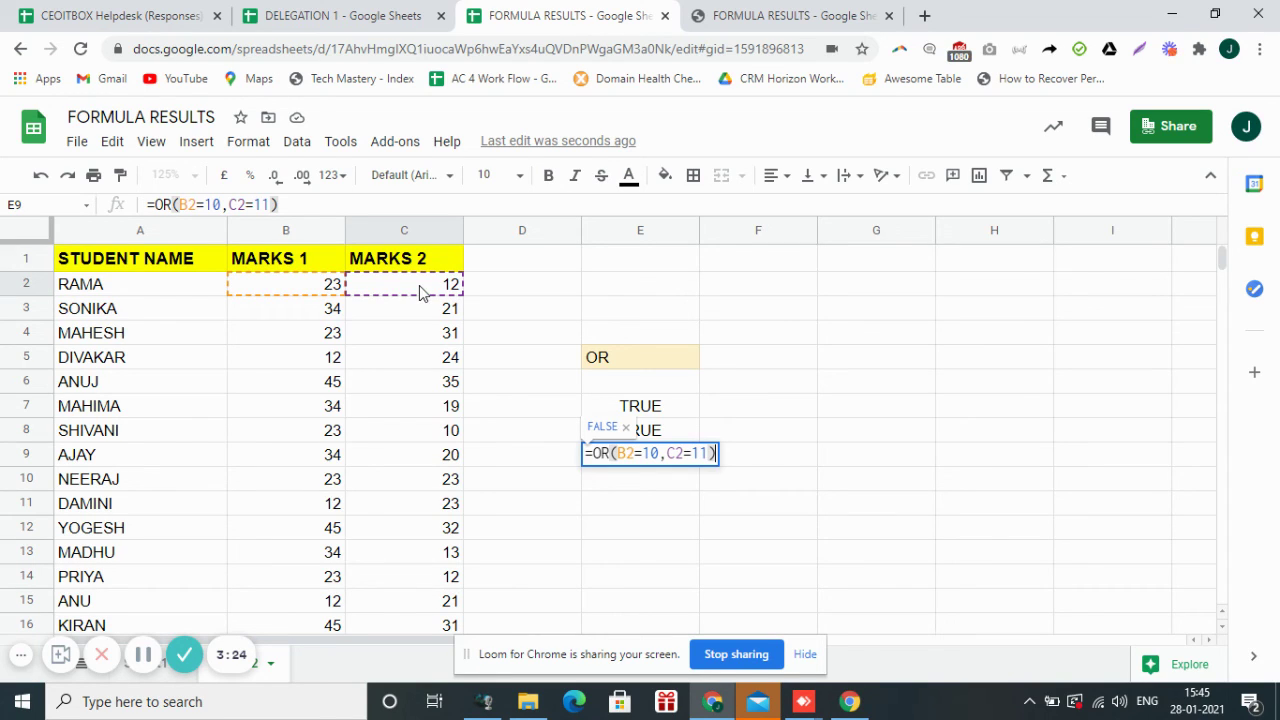
key("Return")
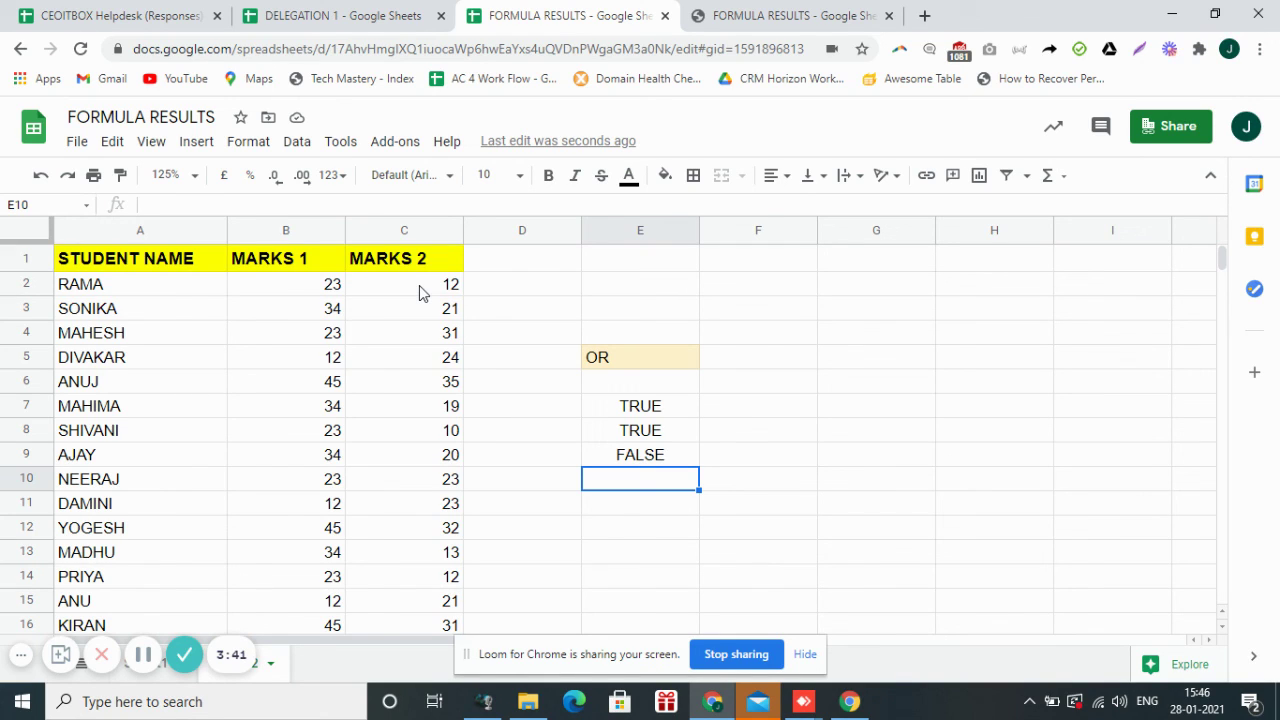
key("F5")
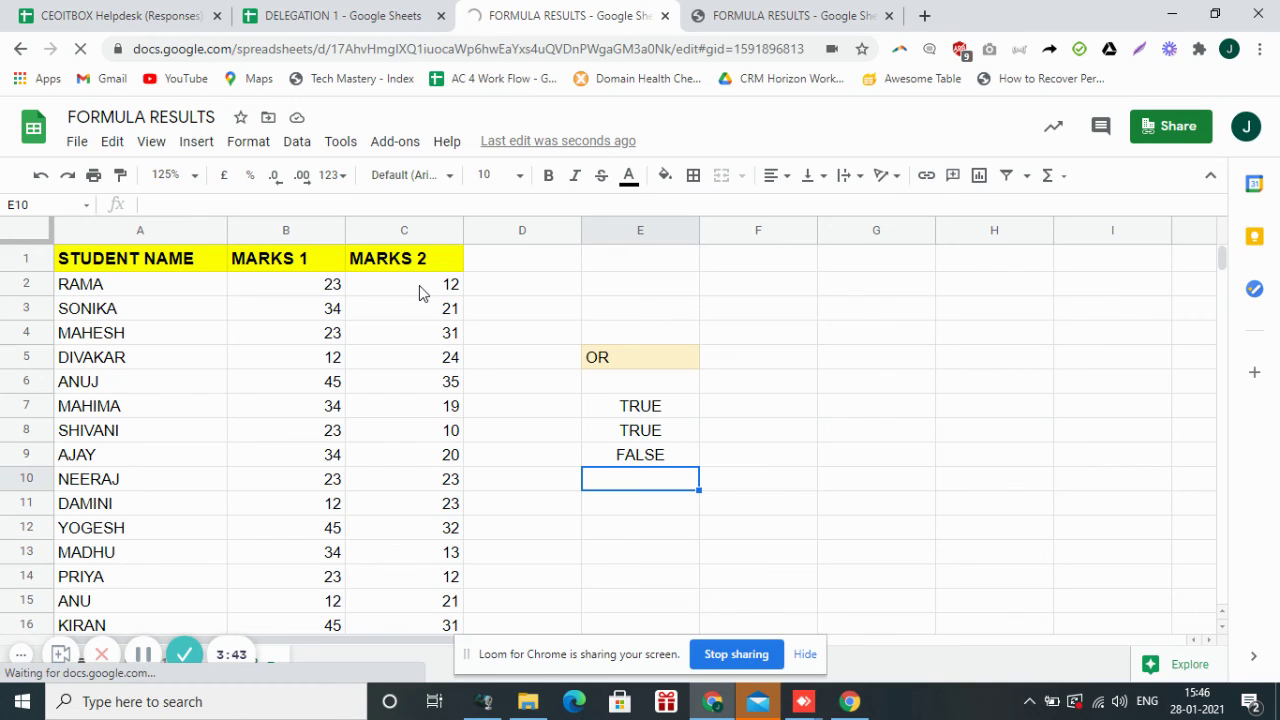